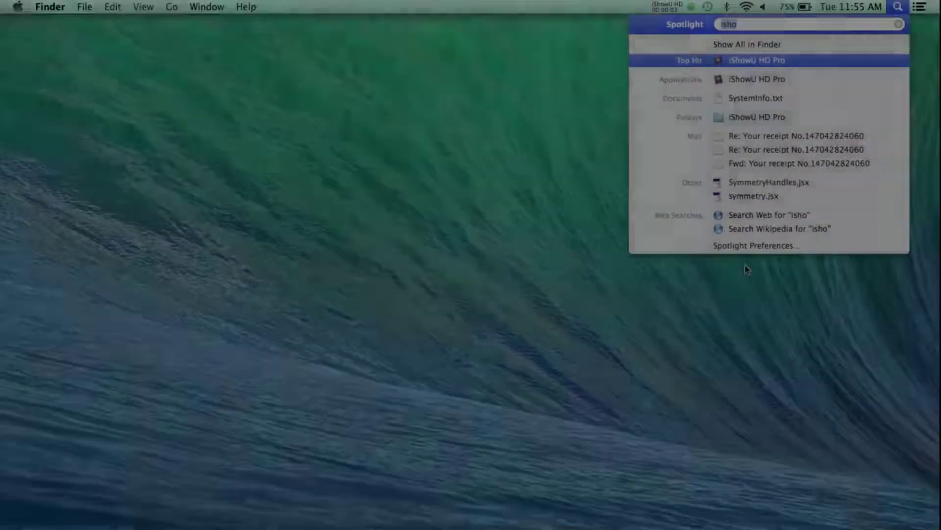
pyautogui.write('twor')
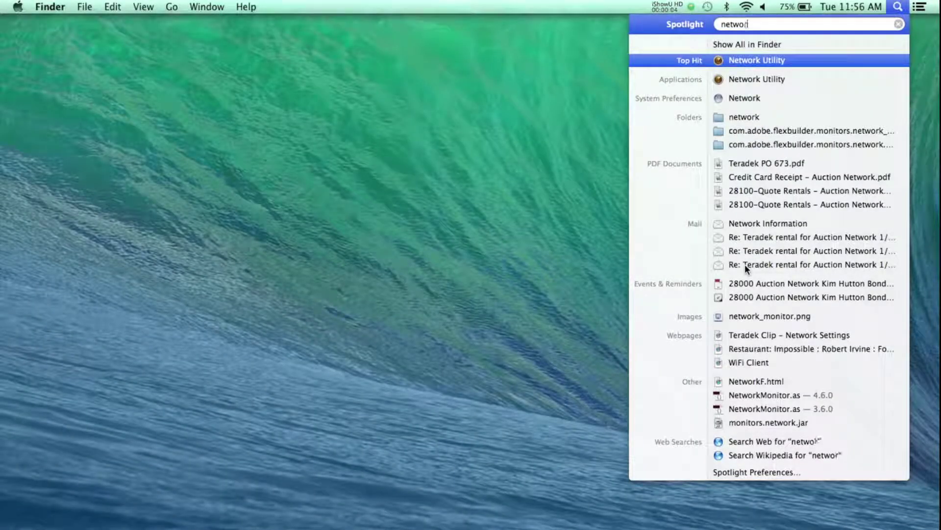
pyautogui.write('k')
# - Open the Network preferences from a Spotlight search for 'network'
pyautogui.press('Down')
pyautogui.press('Down')
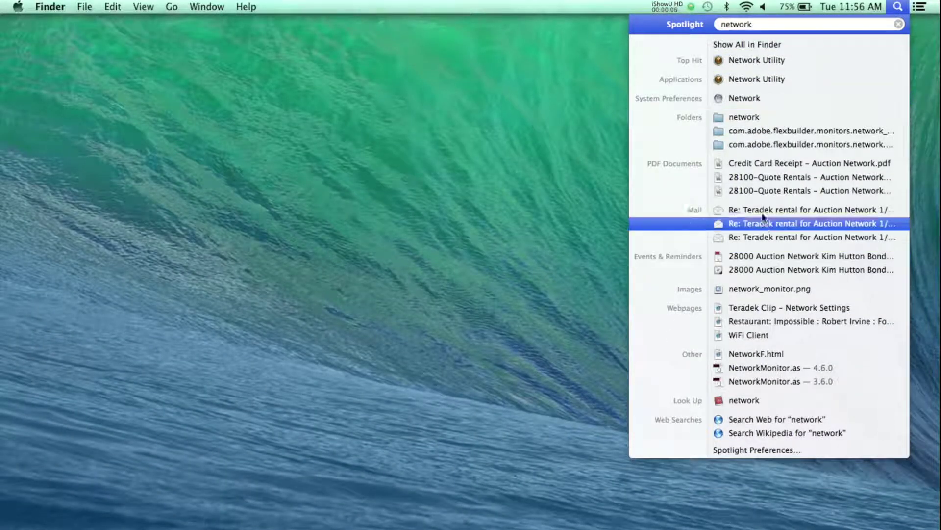
pyautogui.click(762, 100)
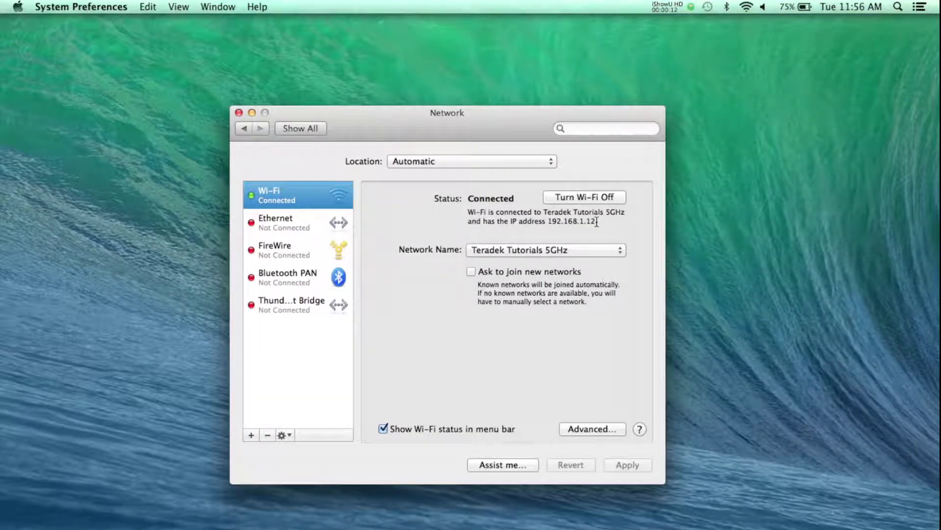
# - Select the Wi-Fi IP address 192.168.1.12 in the Network pane status text
pyautogui.moveTo(598, 221); pyautogui.dragTo(547, 221)
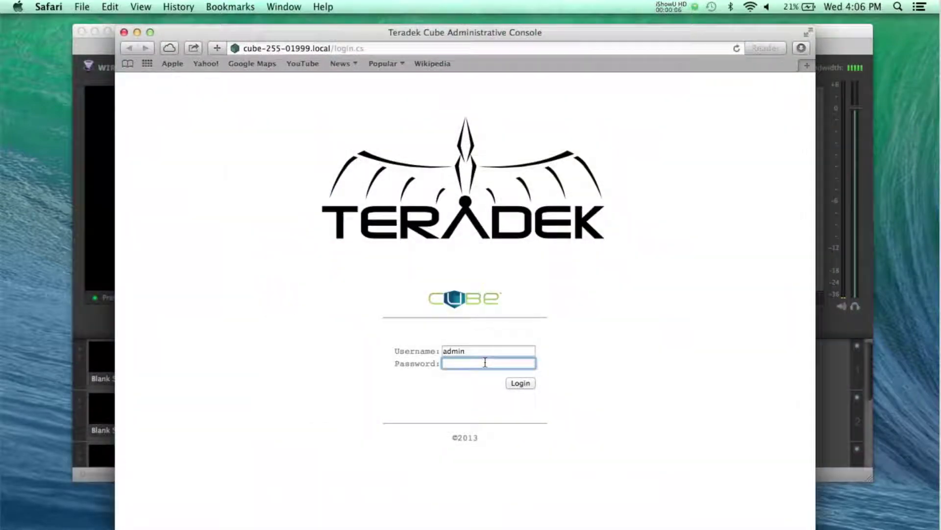
pyautogui.write('admin')
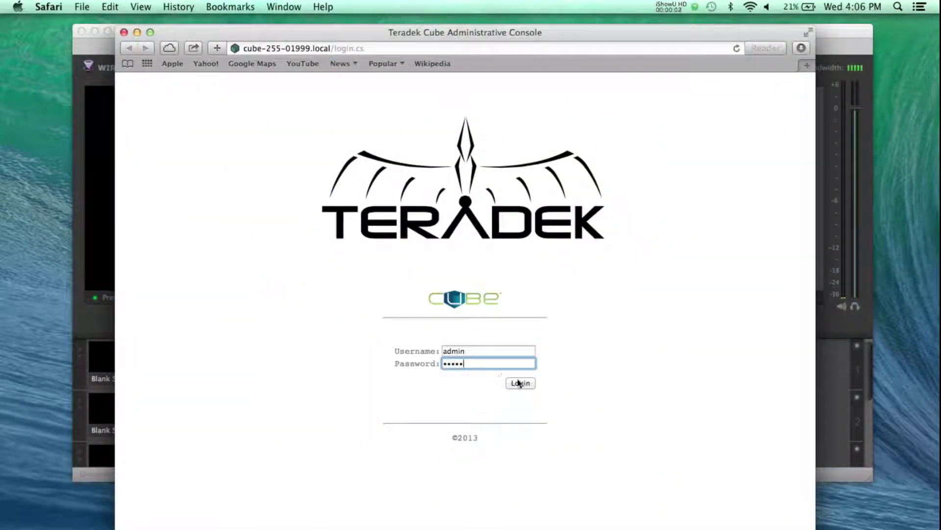
# - Log in as admin to reach the Cube 255 01999 dashboard
pyautogui.click(519, 384)
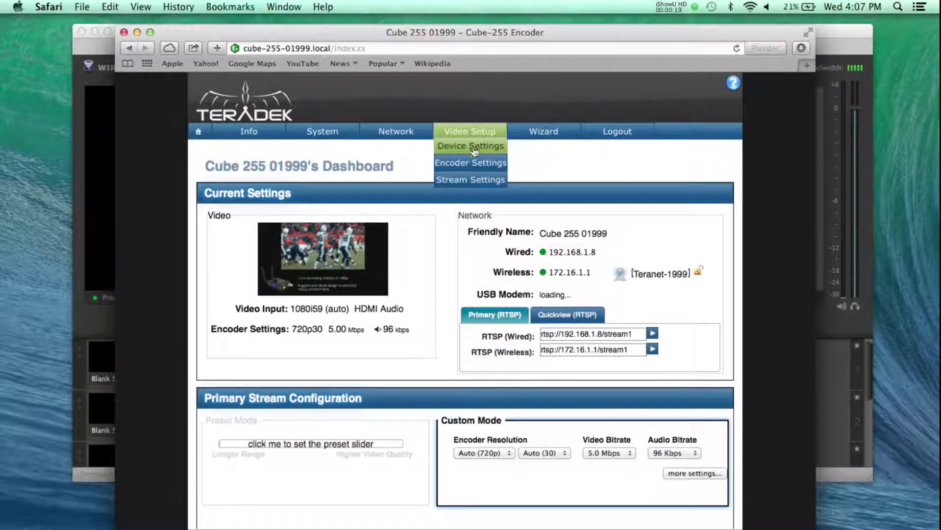
# - Set the Cube's primary stream to Teradek Streaming to 192.168.1.12 port 9710
pyautogui.click(474, 179)
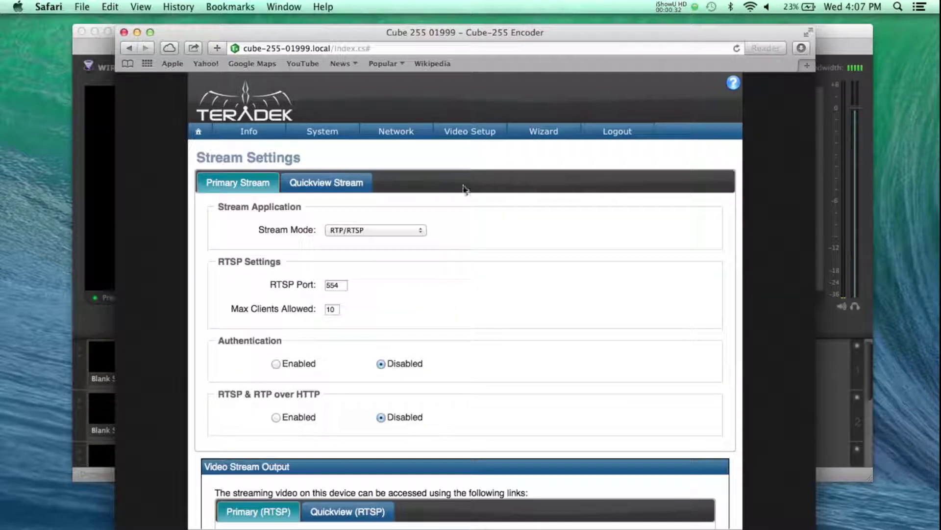
pyautogui.click(421, 229)
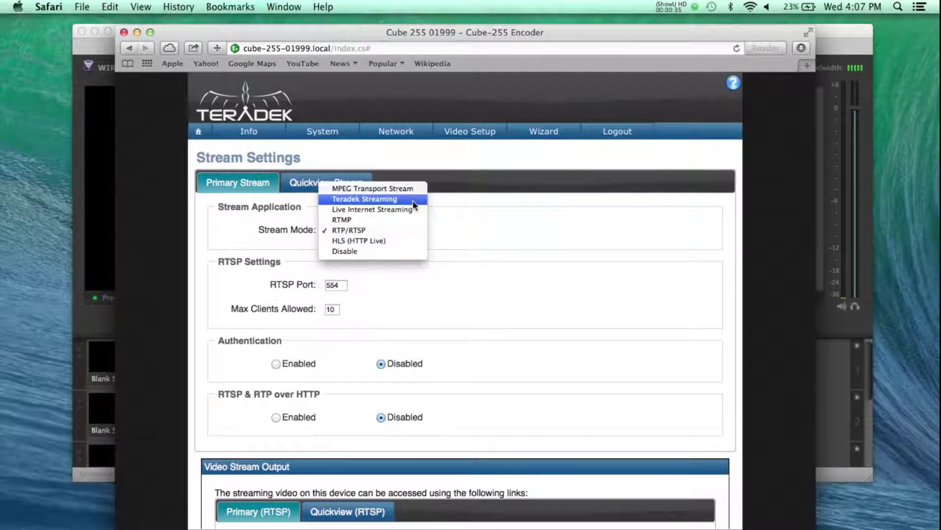
pyautogui.click(414, 205)
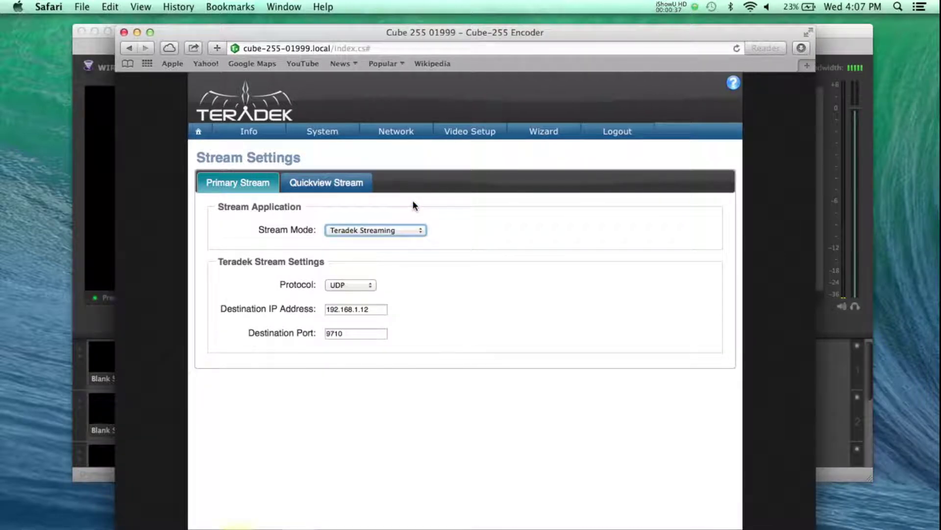
pyautogui.doubleClick(382, 310)
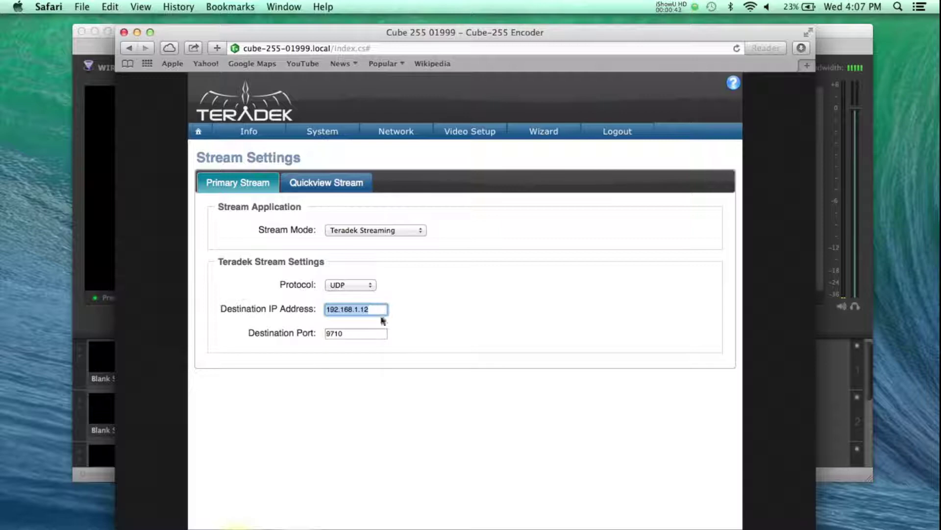
pyautogui.doubleClick(378, 333)
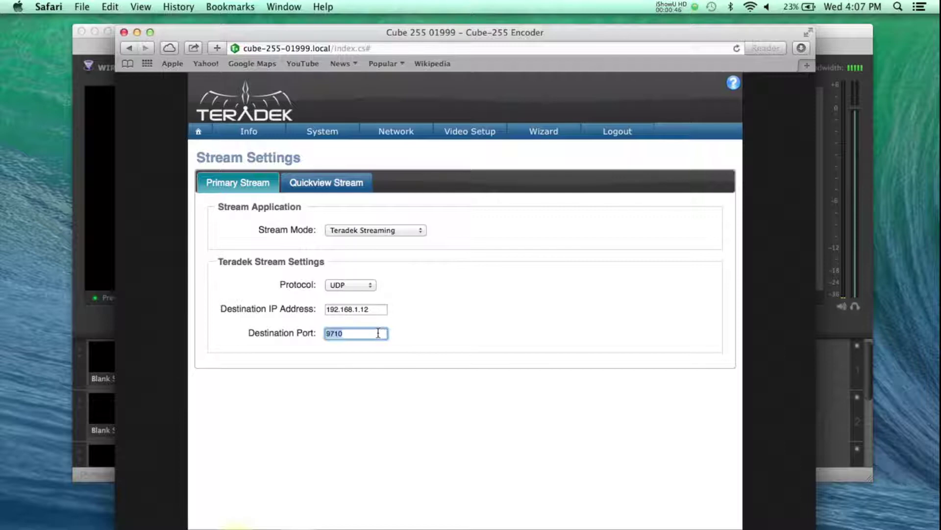
pyautogui.click(300, 460)
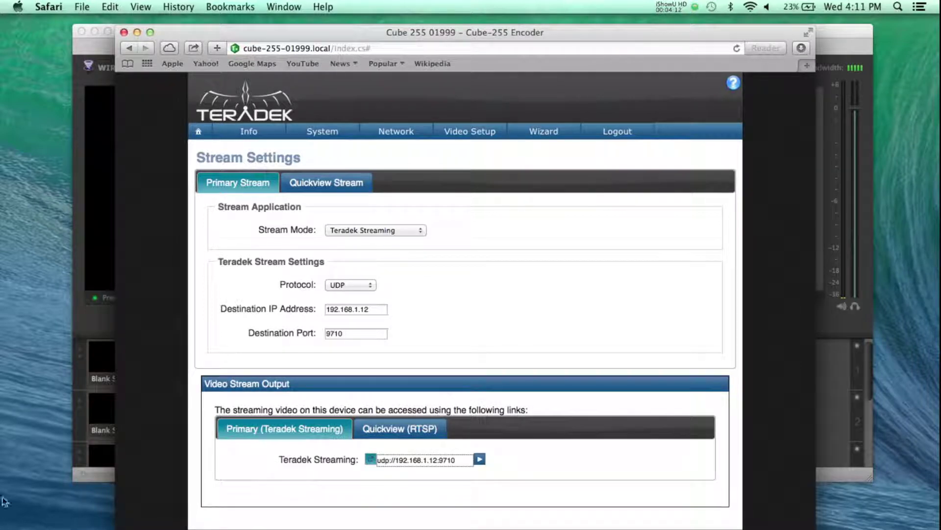
# - Add a Teradek StreamReader source receiving Teradek Streaming over UDP
pyautogui.click(90, 259)
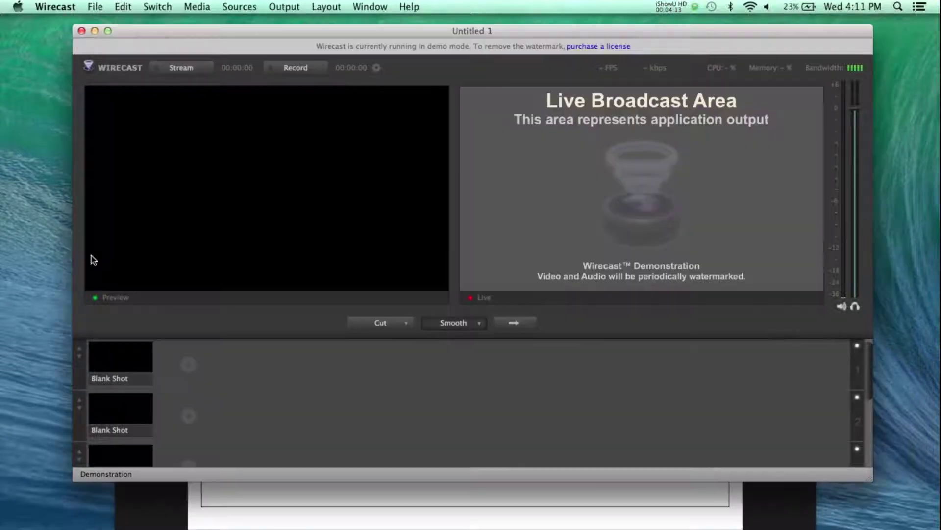
pyautogui.click(234, 4)
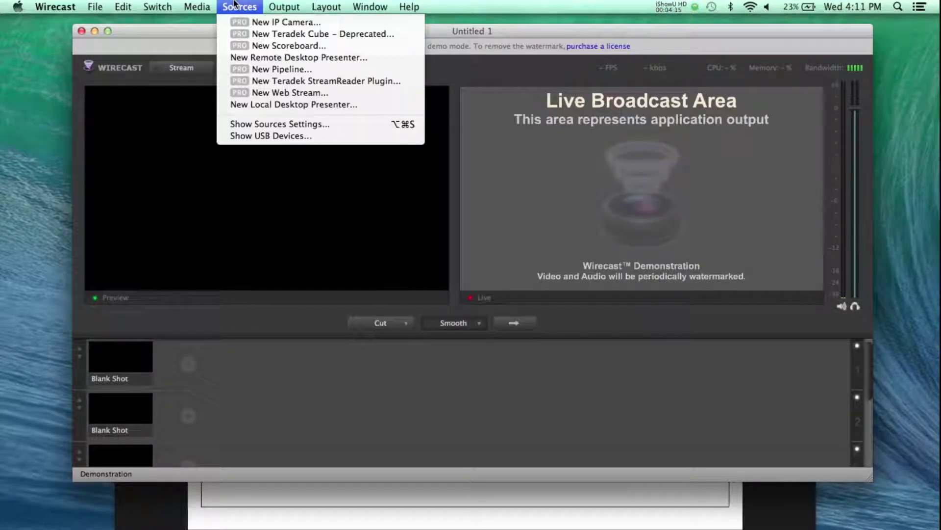
pyautogui.click(286, 82)
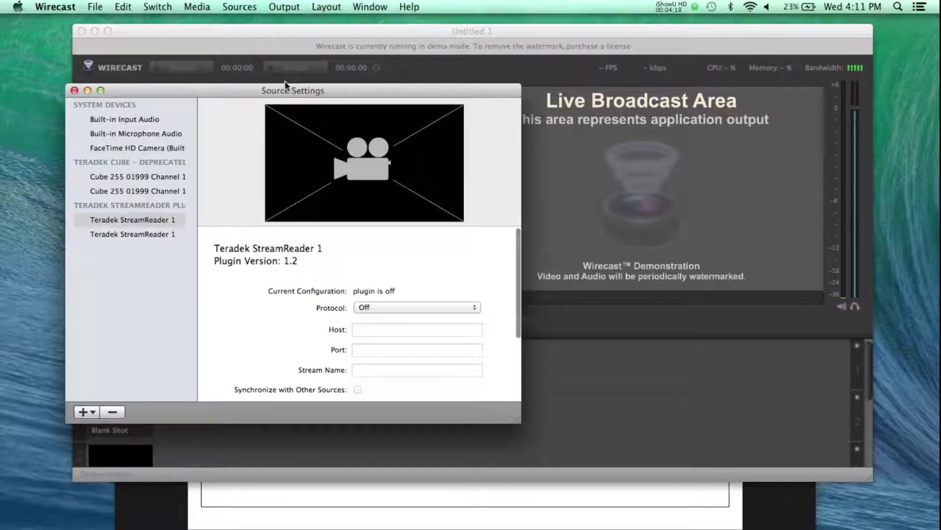
pyautogui.click(456, 307)
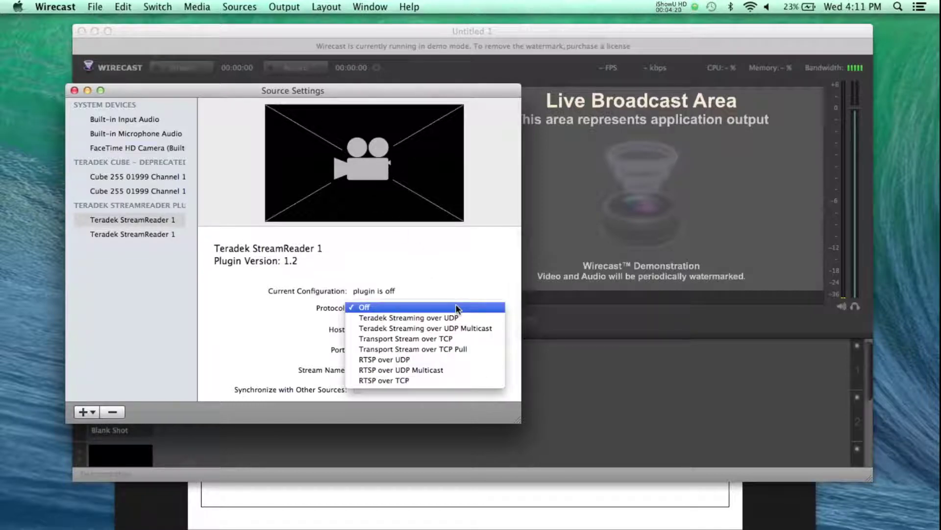
pyautogui.click(455, 317)
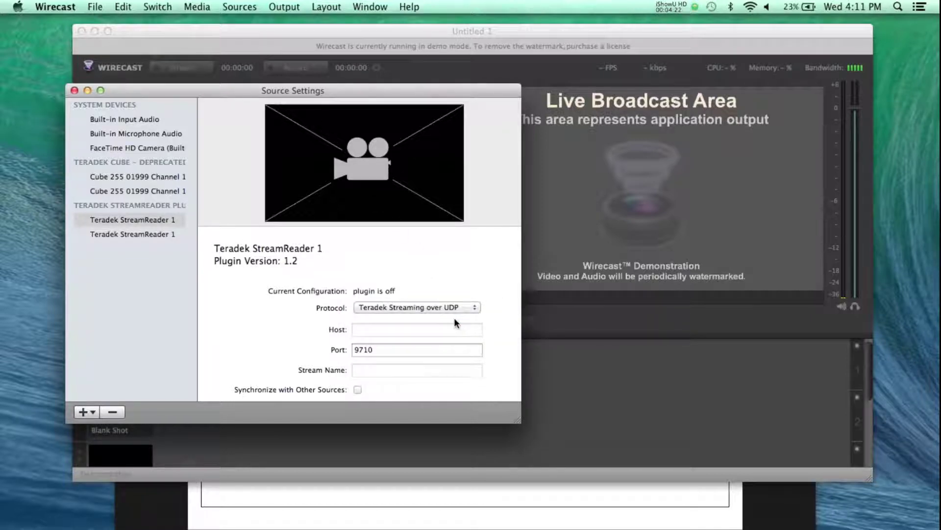
pyautogui.scroll(-3, 240, 309)
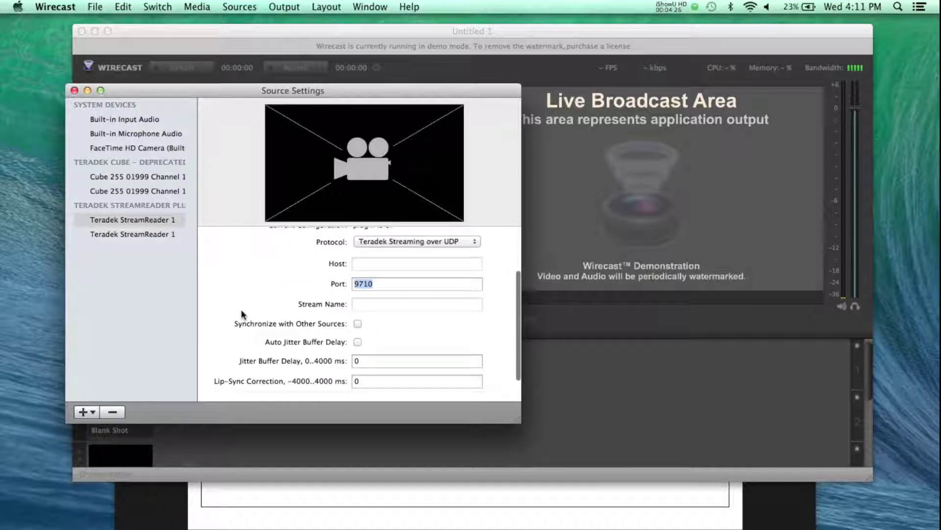
pyautogui.scroll(-1, 240, 316)
# - Rename the StreamReader source and close its settings window
pyautogui.click(227, 382)
pyautogui.rightClick(167, 219)
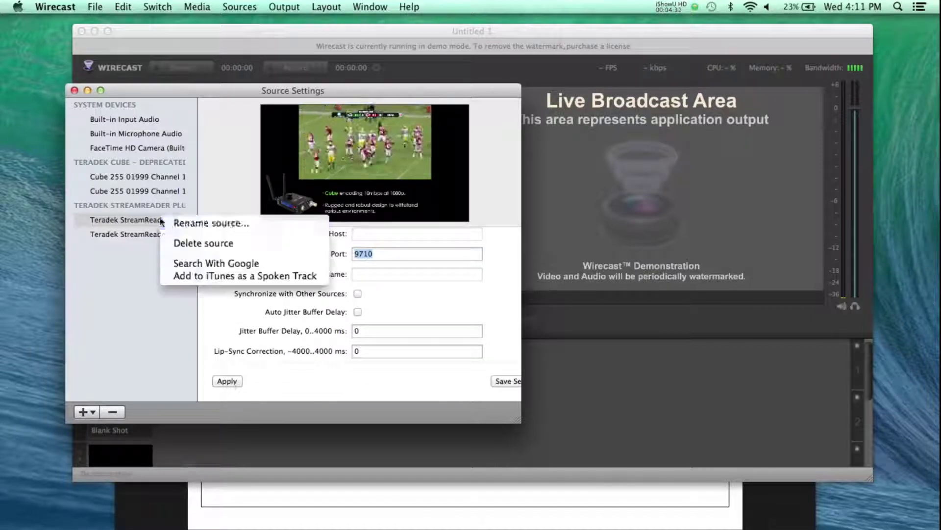
pyautogui.click(202, 218)
pyautogui.tripleClick(294, 140)
pyautogui.write('Cube 255 TDS')
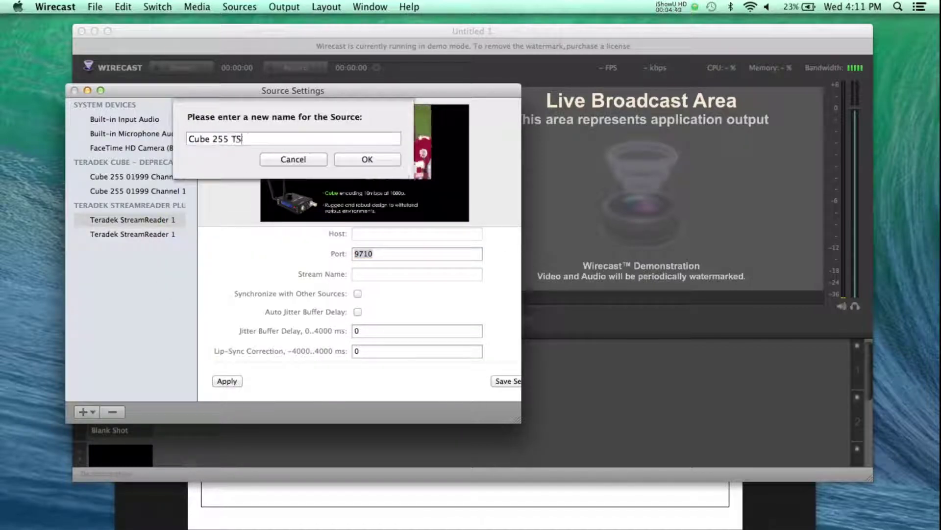
pyautogui.press('Return')
pyautogui.click(74, 89)
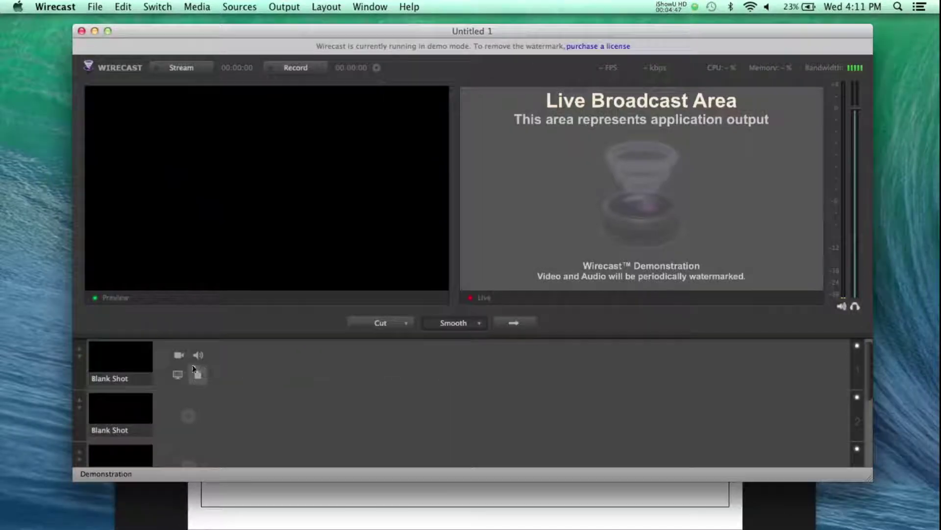
# - Add the Cube 255 shot to the first layer and send it live
pyautogui.click(180, 354)
pyautogui.click(259, 466)
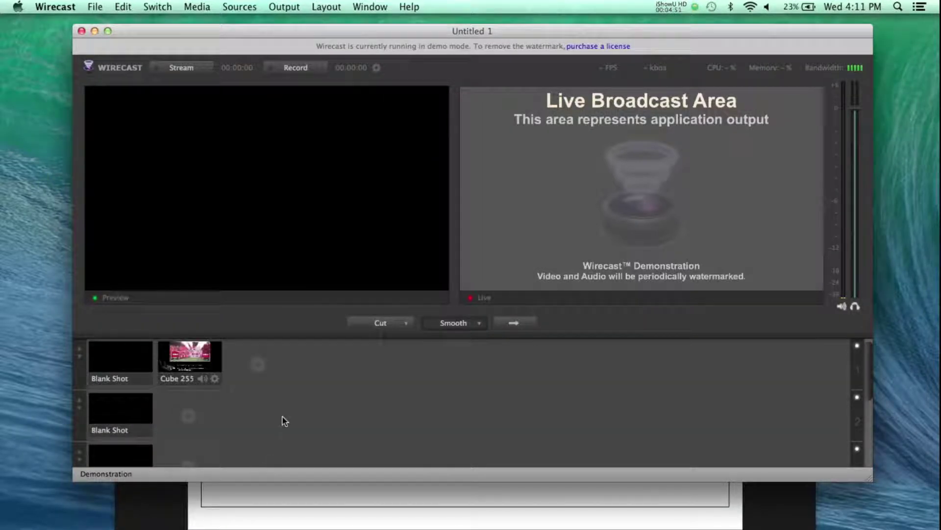
pyautogui.click(512, 324)
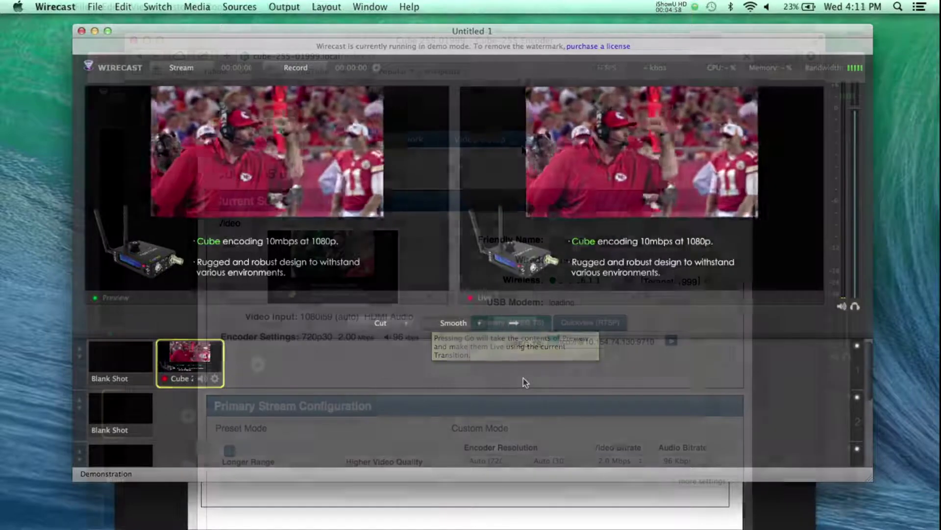
pyautogui.moveTo(480, 139)
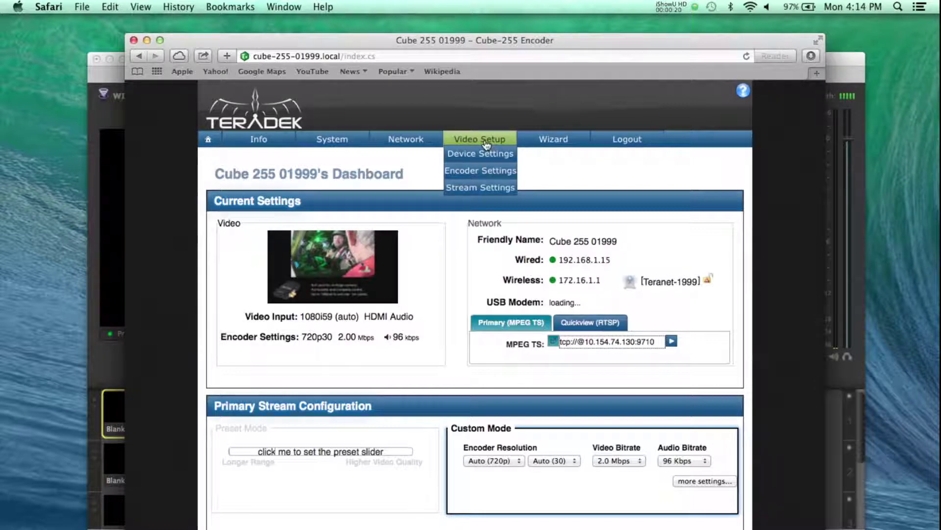
# - Switch the Cube's stream mode to RTP/RTSP on port 554 and save it
pyautogui.click(490, 187)
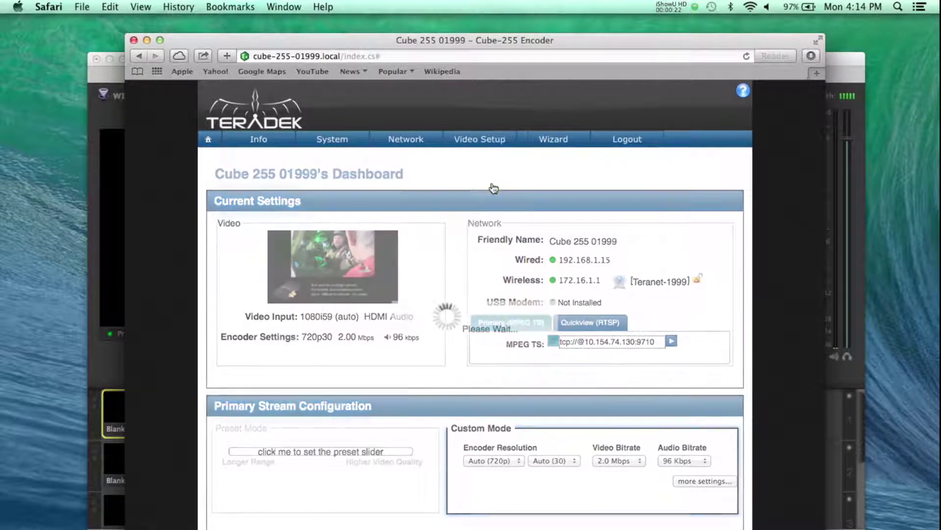
pyautogui.click(410, 235)
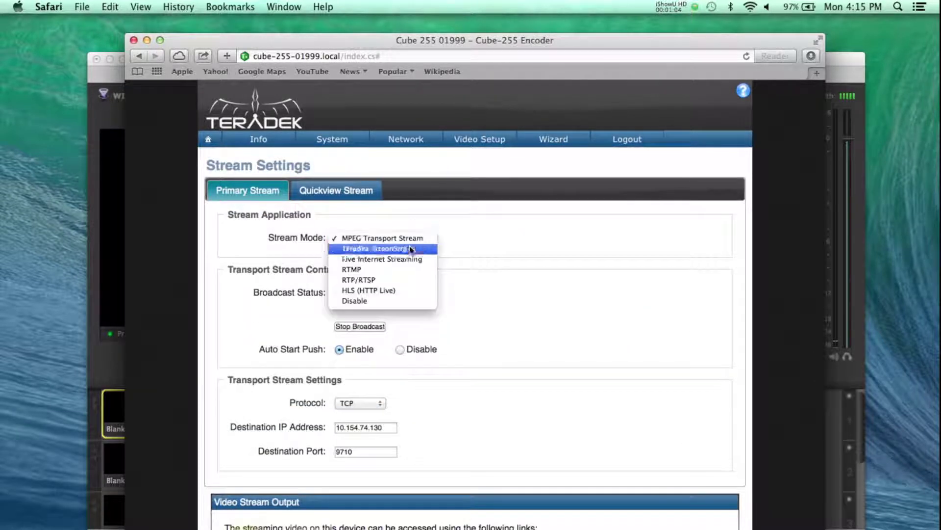
pyautogui.click(412, 279)
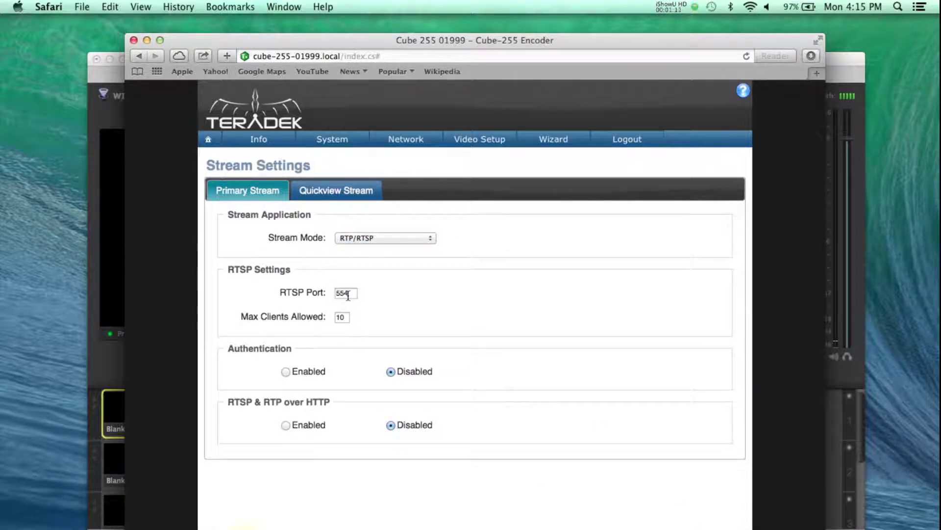
pyautogui.doubleClick(347, 293)
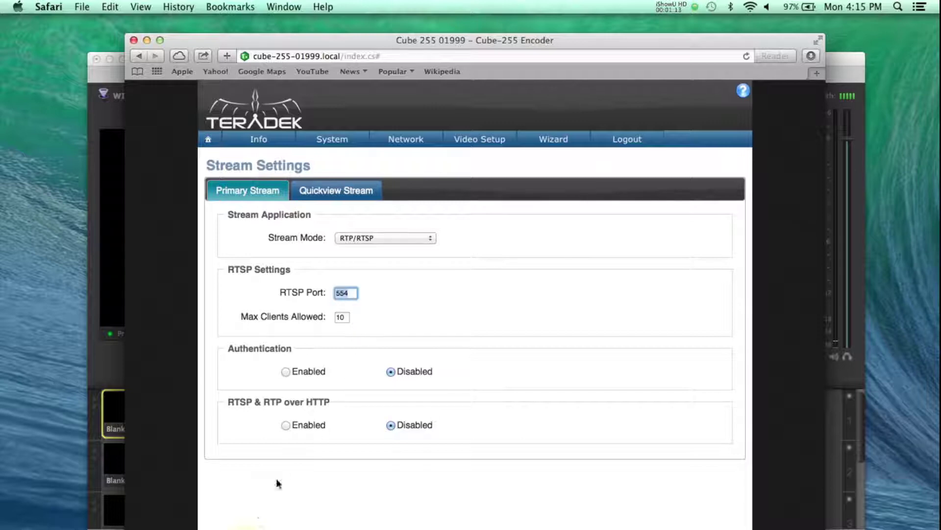
pyautogui.press('Return')
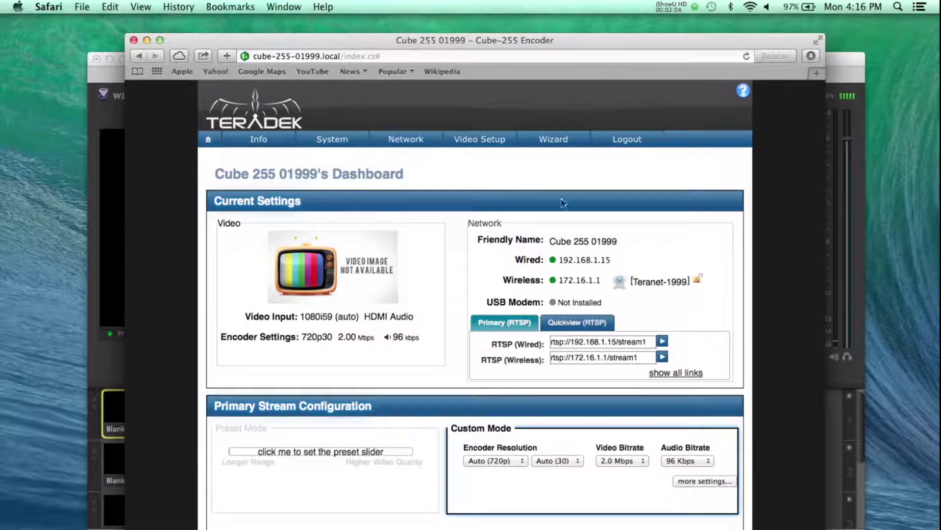
pyautogui.moveTo(580, 280)
pyautogui.tripleClick(594, 262)
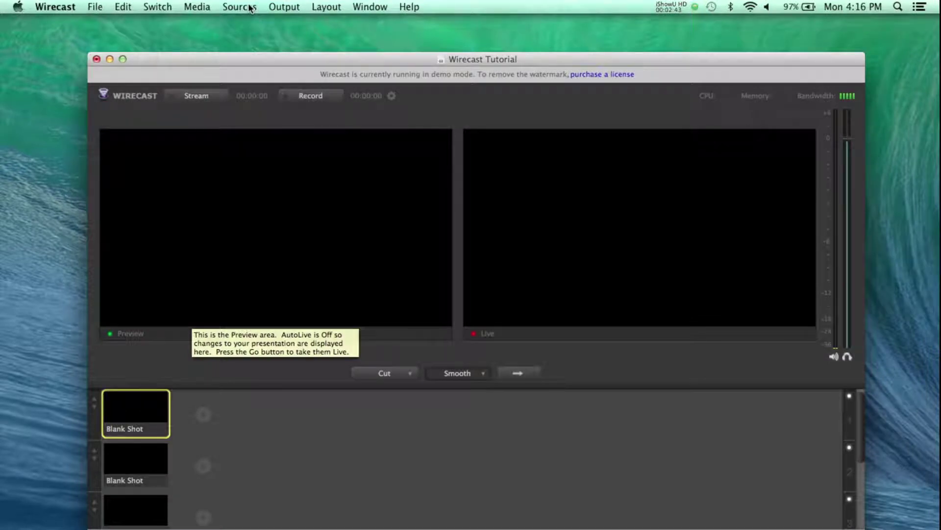
pyautogui.click(247, 7)
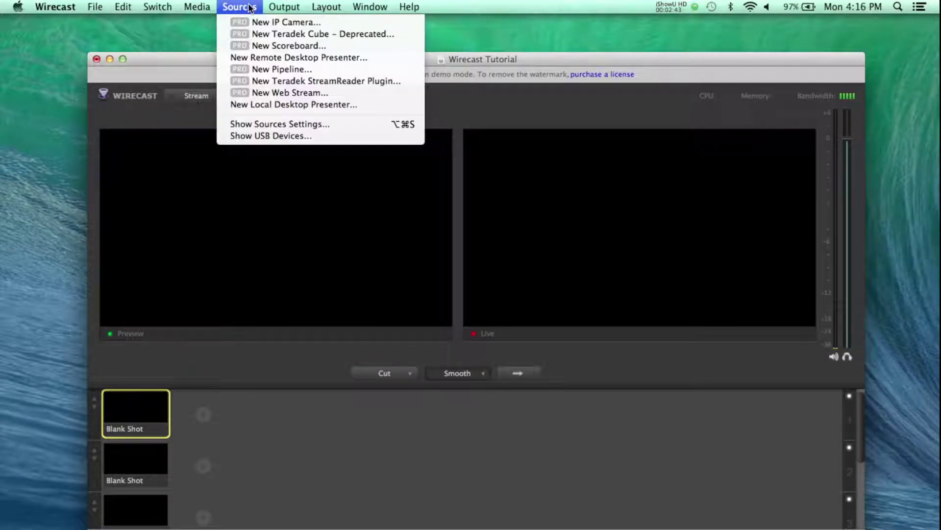
# - Add a StreamReader source for RTSP over TCP at 192.168.1.15:554, named Cube 255 RTSP over TCP
pyautogui.click(308, 81)
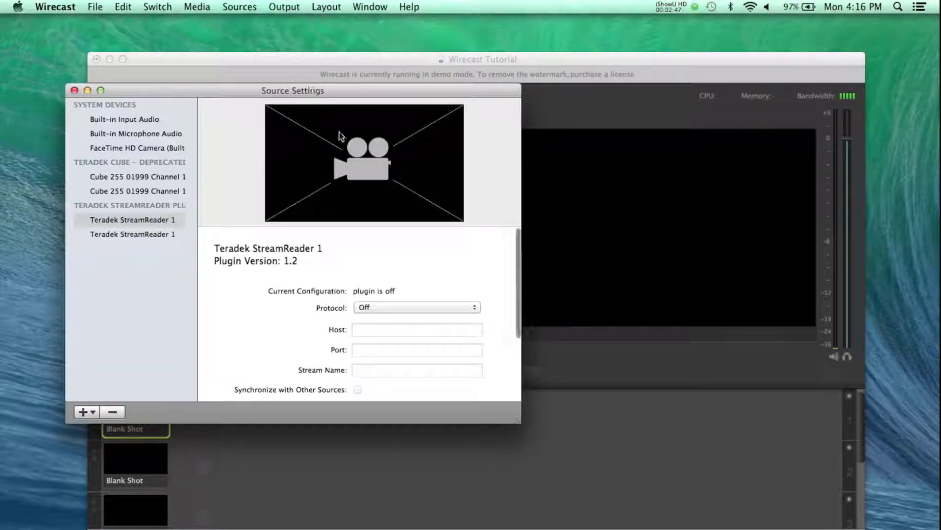
pyautogui.click(398, 306)
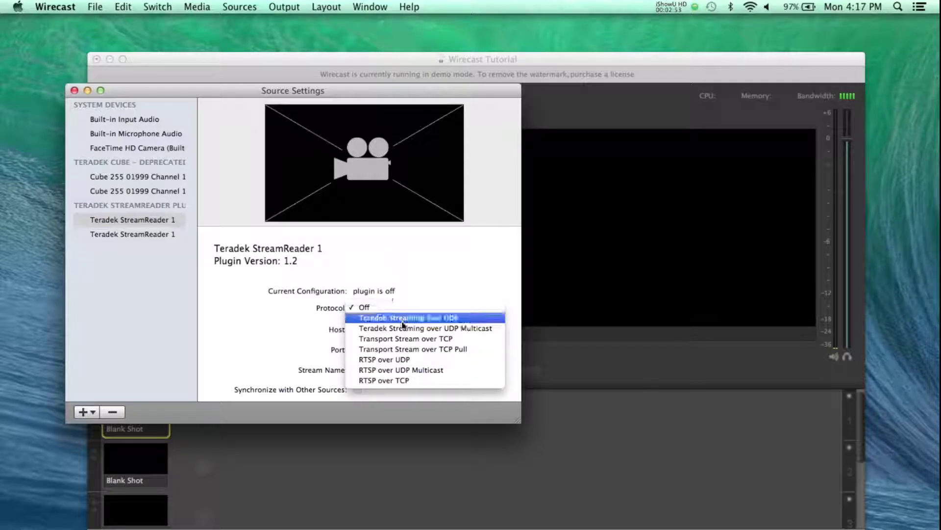
pyautogui.click(417, 380)
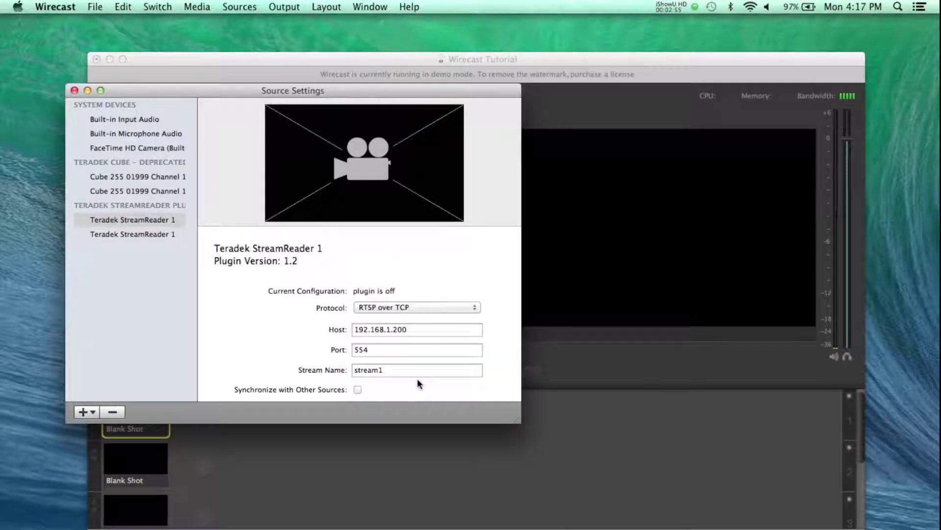
pyautogui.tripleClick(433, 332)
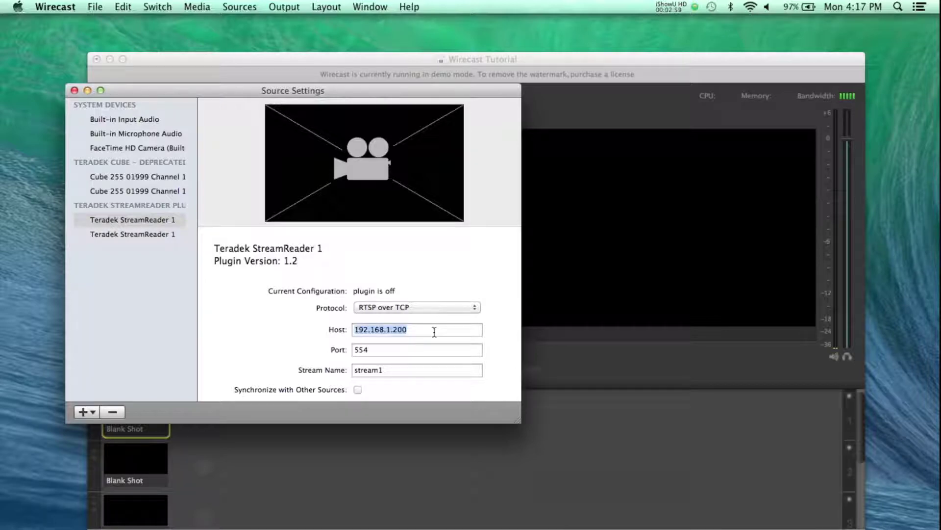
pyautogui.write('192.168.1.15')
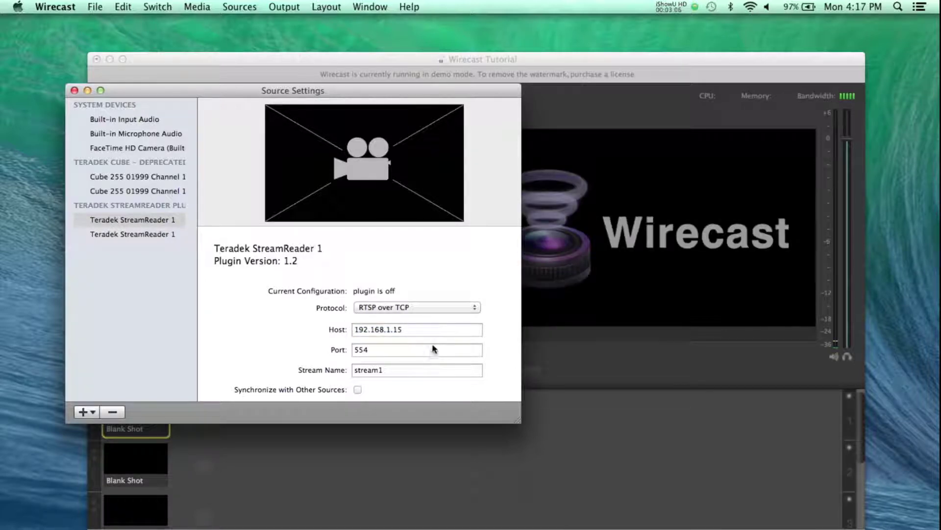
pyautogui.doubleClick(432, 351)
pyautogui.scroll(-3, 247, 336)
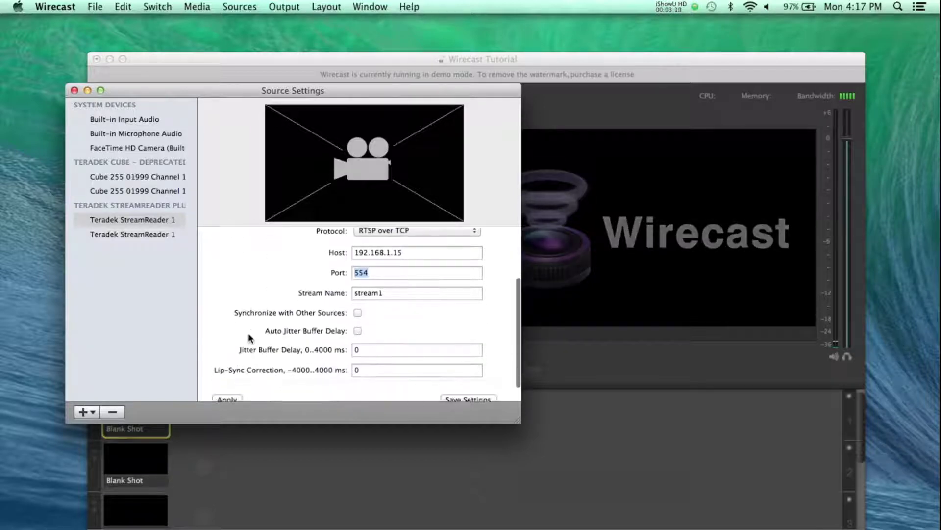
pyautogui.scroll(-2, 248, 336)
pyautogui.click(227, 390)
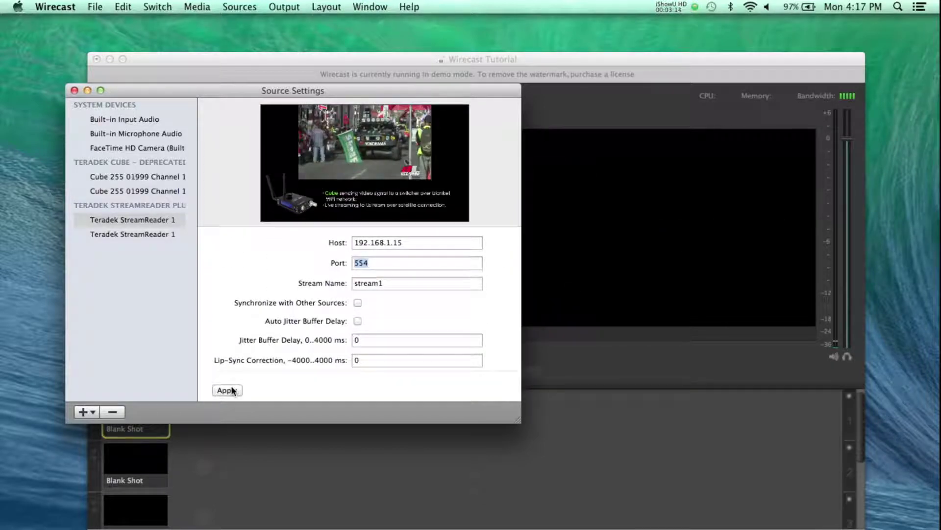
pyautogui.doubleClick(176, 221)
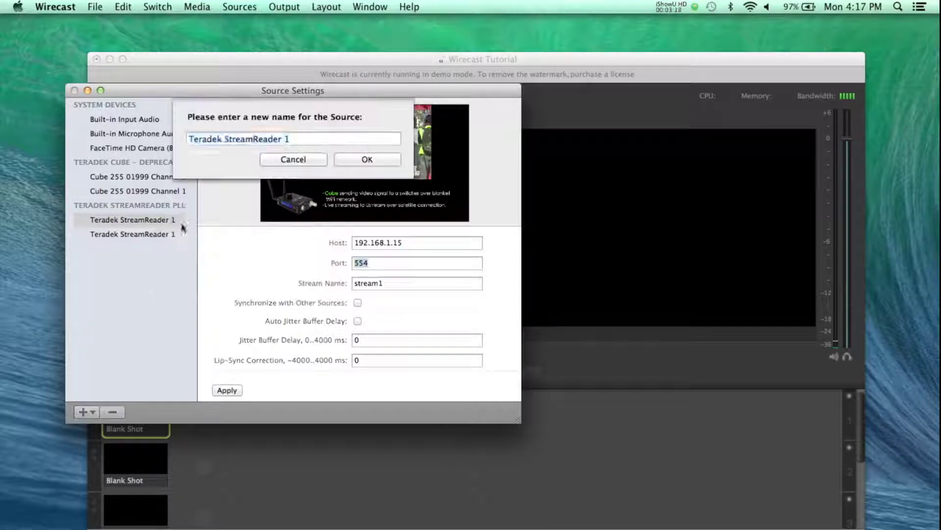
pyautogui.write('Cube 255 RTSP over TCP')
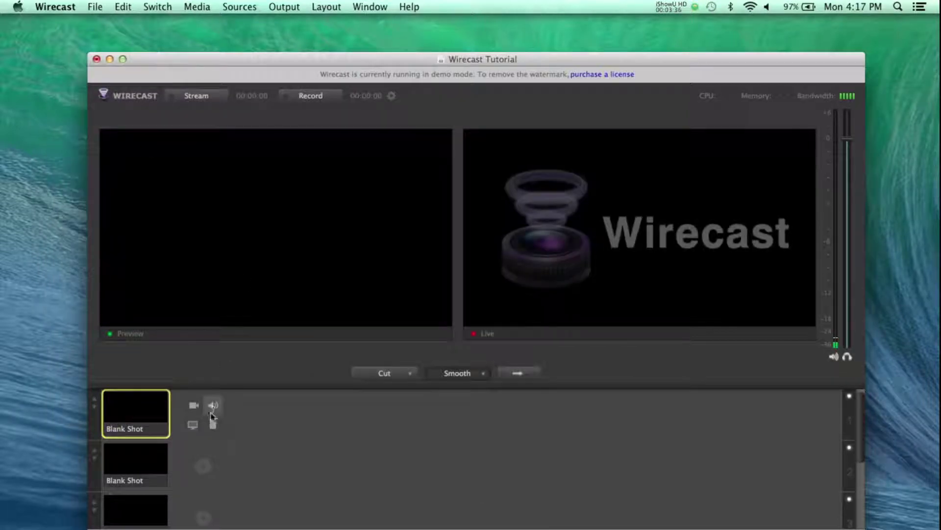
# - Add the Cube 255 shot to the layer, preview it, and take it live
pyautogui.click(193, 410)
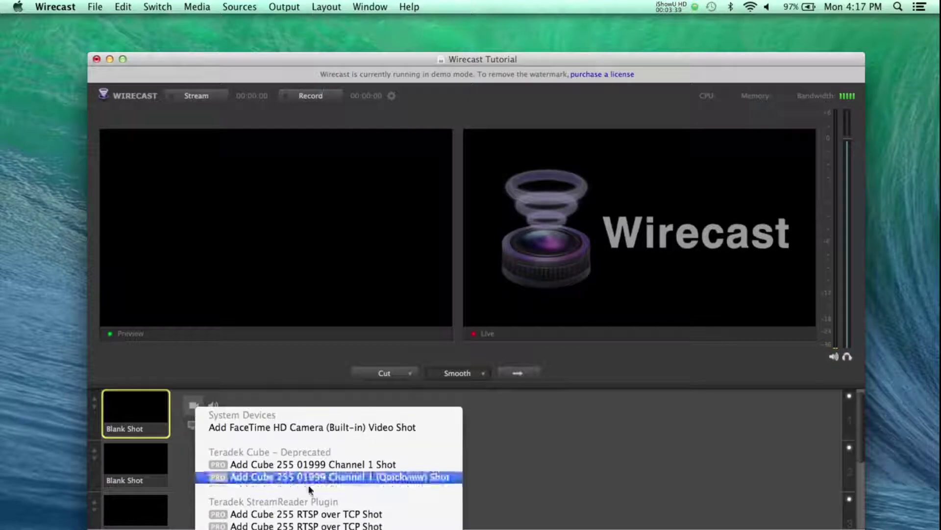
pyautogui.click(370, 517)
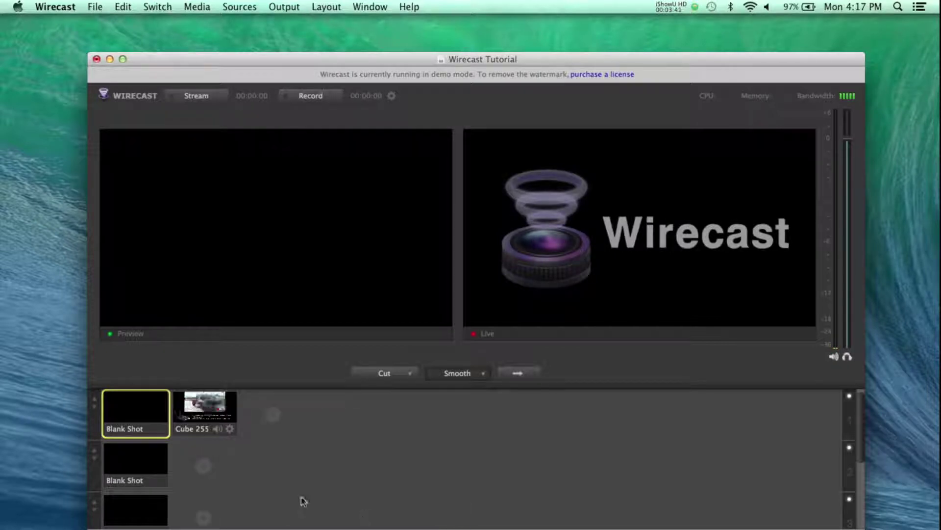
pyautogui.click(200, 397)
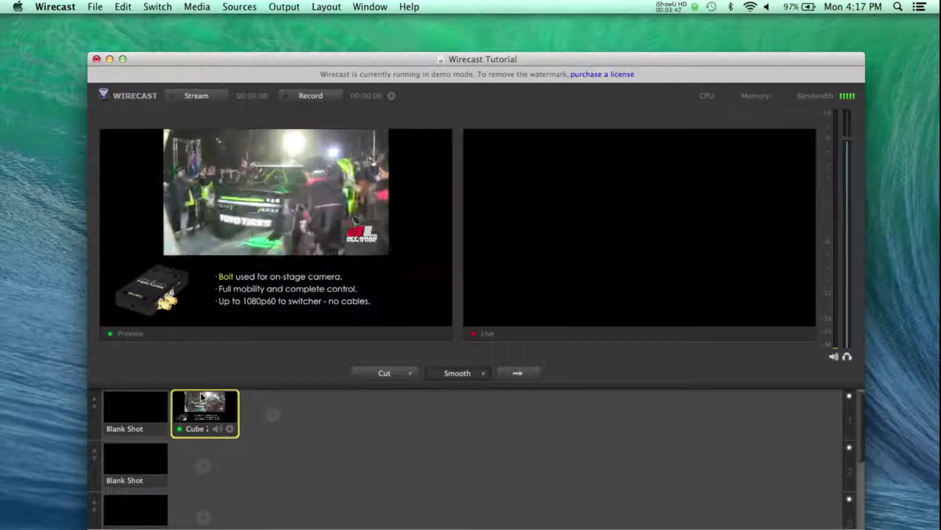
pyautogui.click(515, 376)
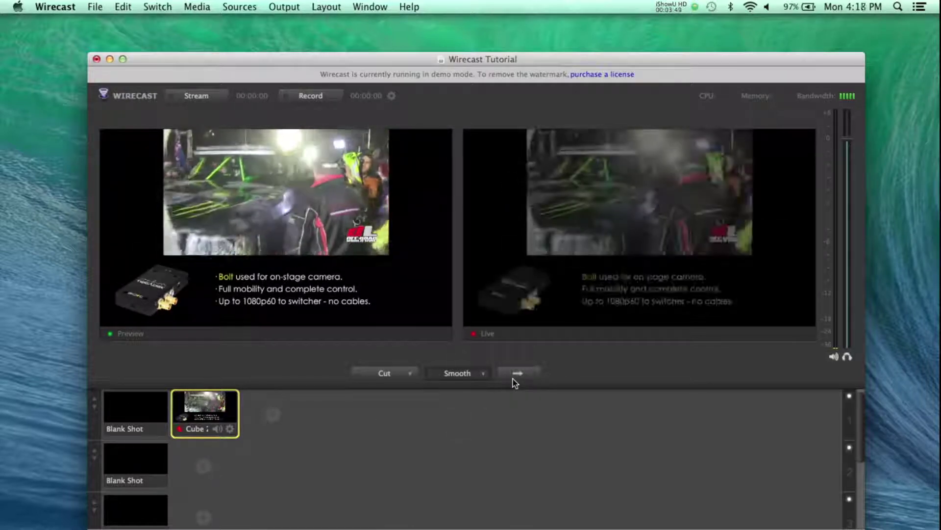